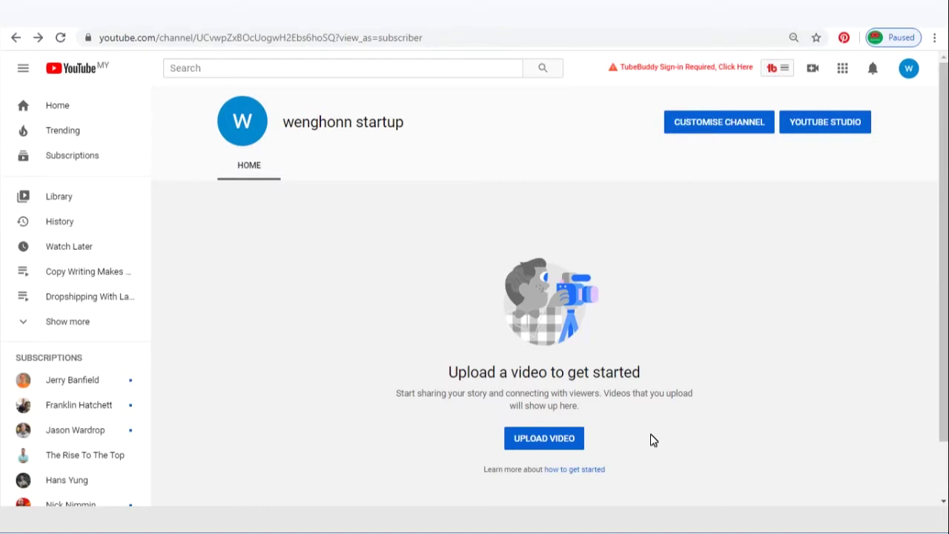
Step: Go to YouTube's channel customisation page and bring up the channel art upload dialog
{"action": "left_click", "coordinate": [706, 126]}
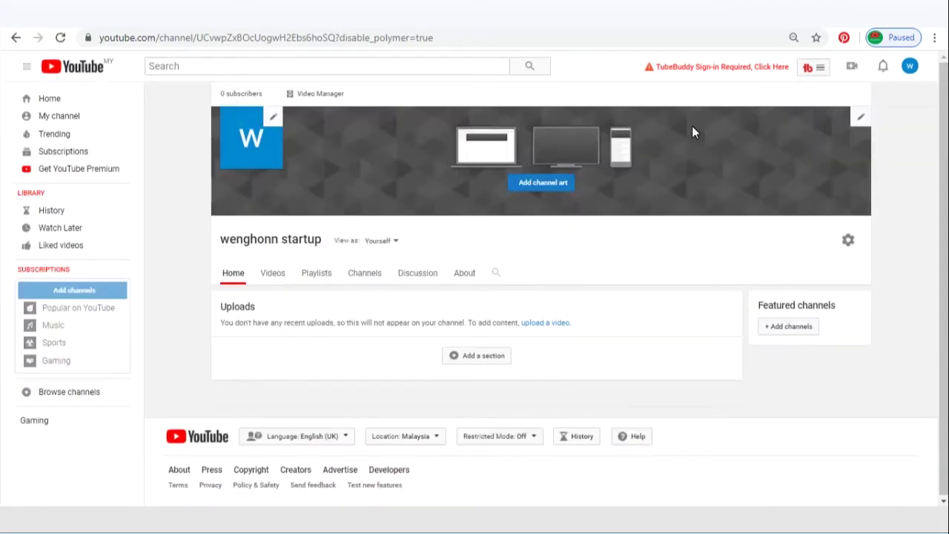
{"action": "left_click", "coordinate": [562, 185]}
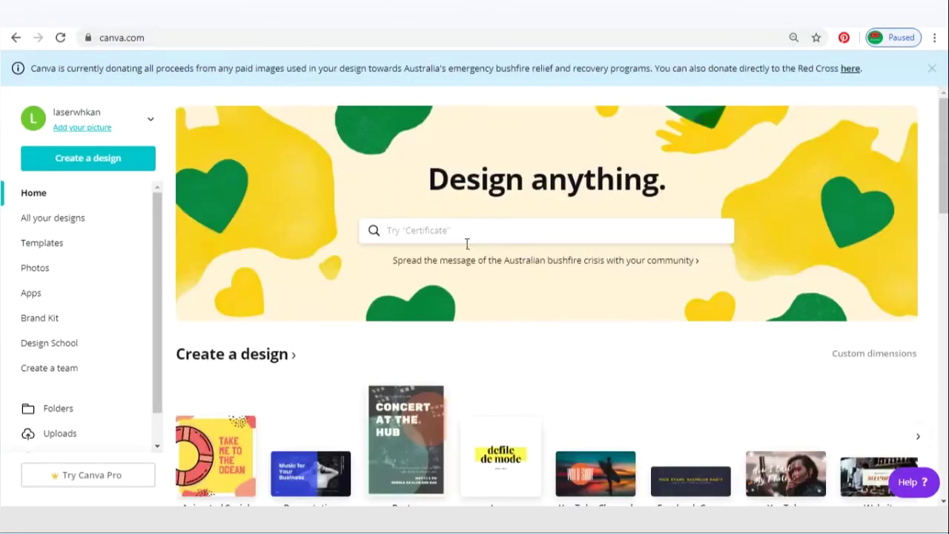
Step: Search Canva for 'youtube', choose YouTube Channel Art, and preview the yellow Rufus Plays Jazz template
{"action": "type", "text": "youtube"}
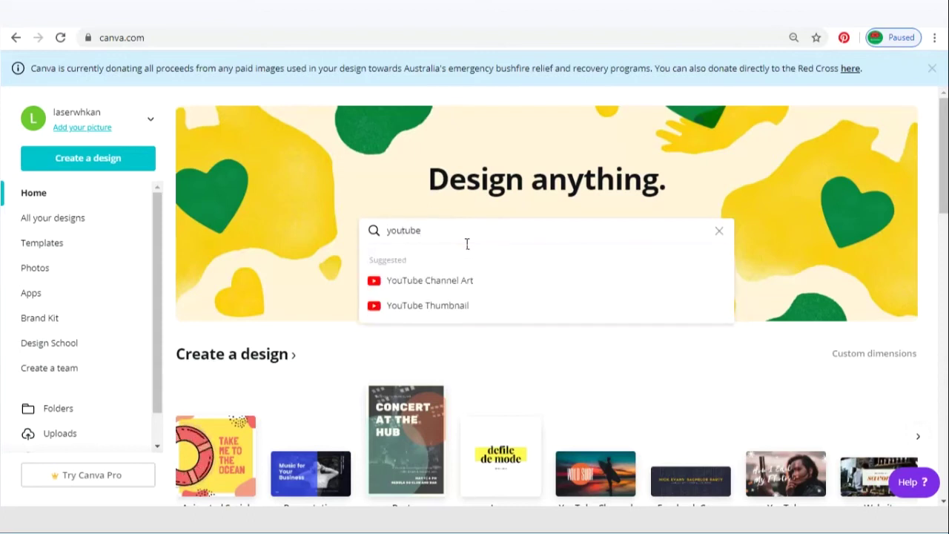
{"action": "left_click", "coordinate": [459, 286]}
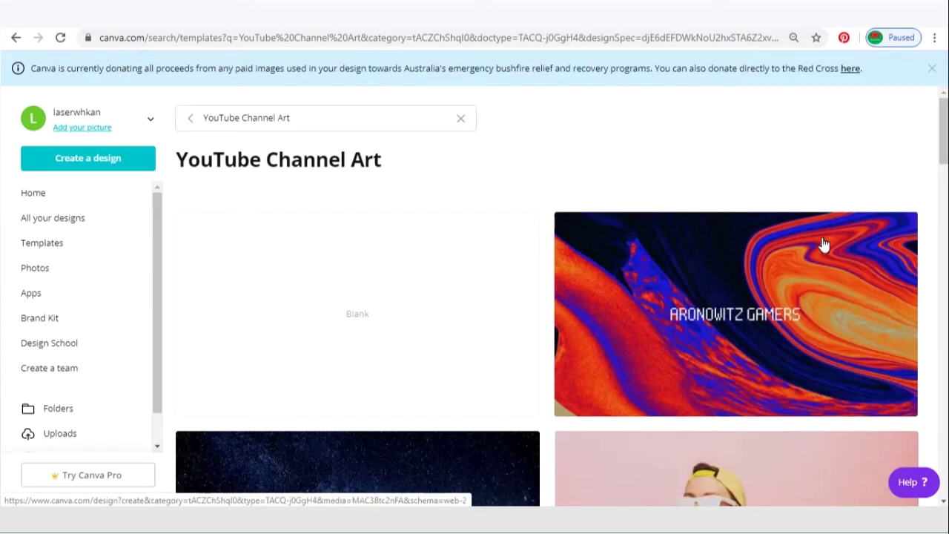
{"action": "scroll", "coordinate": [929, 237], "scroll_direction": "down", "scroll_amount": 2}
{"action": "scroll", "coordinate": [933, 239], "scroll_direction": "down", "scroll_amount": 6}
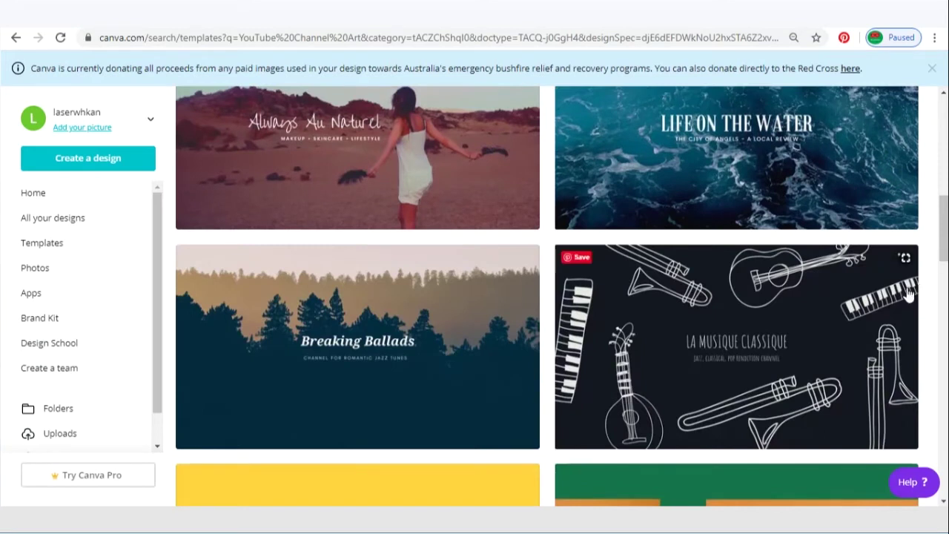
{"action": "scroll", "coordinate": [907, 293], "scroll_direction": "down", "scroll_amount": 4}
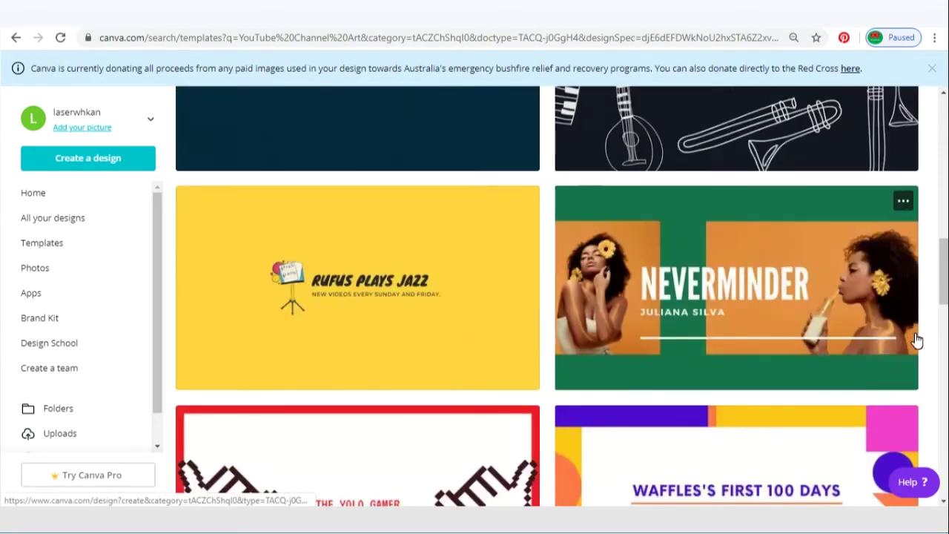
{"action": "scroll", "coordinate": [917, 343], "scroll_direction": "up", "scroll_amount": 9}
{"action": "scroll", "coordinate": [918, 345], "scroll_direction": "down", "scroll_amount": 8}
{"action": "scroll", "coordinate": [916, 344], "scroll_direction": "down", "scroll_amount": 2}
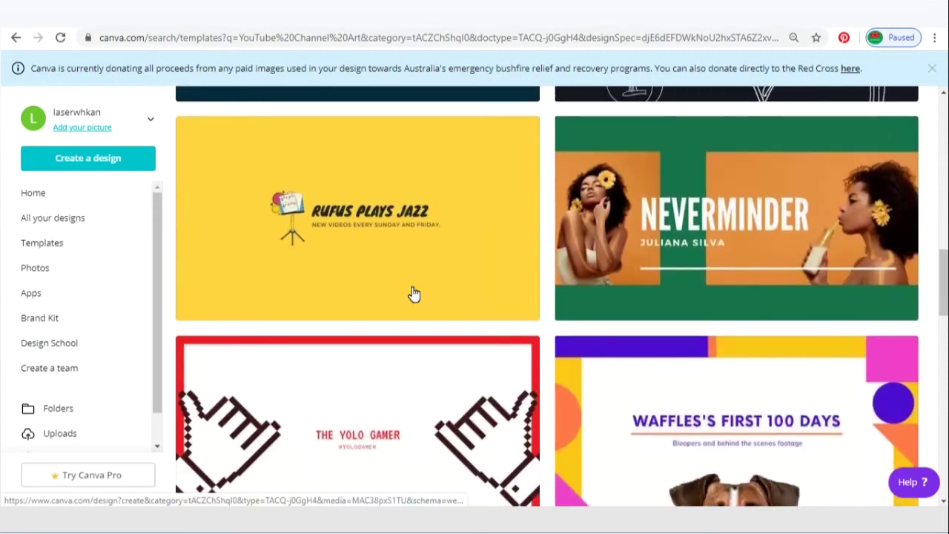
{"action": "left_click", "coordinate": [375, 215]}
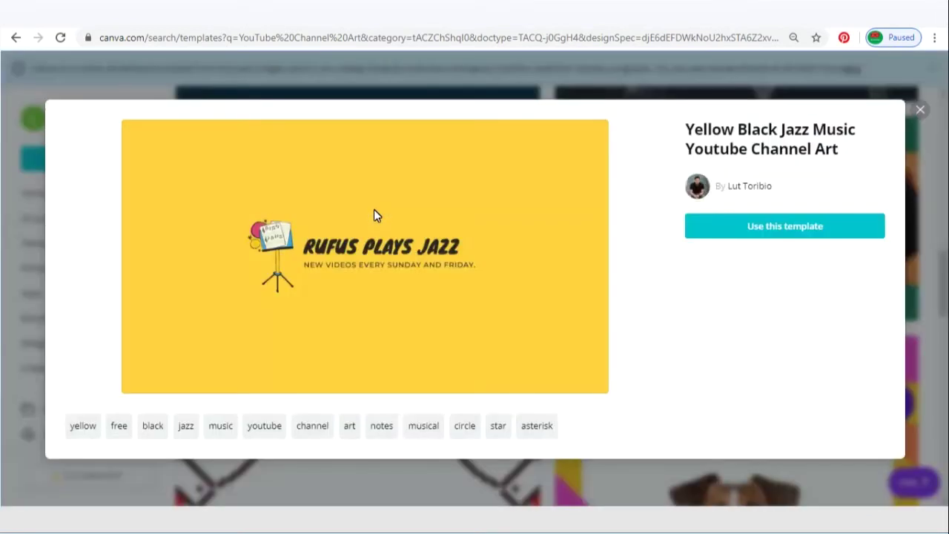
Step: Open the Yellow Black Jazz Music template as an editable design and show the uploaded images
{"action": "left_click", "coordinate": [787, 236]}
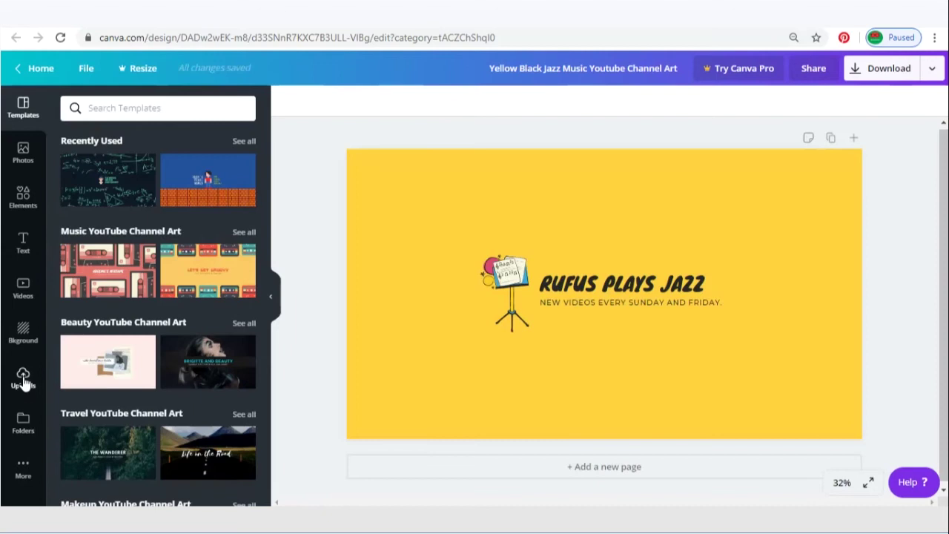
{"action": "left_click", "coordinate": [23, 382]}
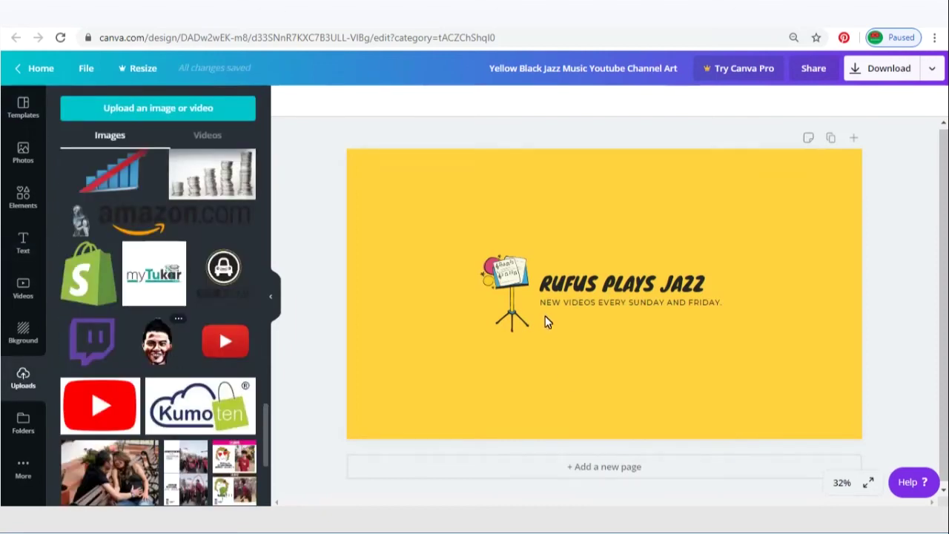
Step: Replace the music-stand logo with the face picture, placed slightly left of the title
{"action": "left_click", "coordinate": [546, 320]}
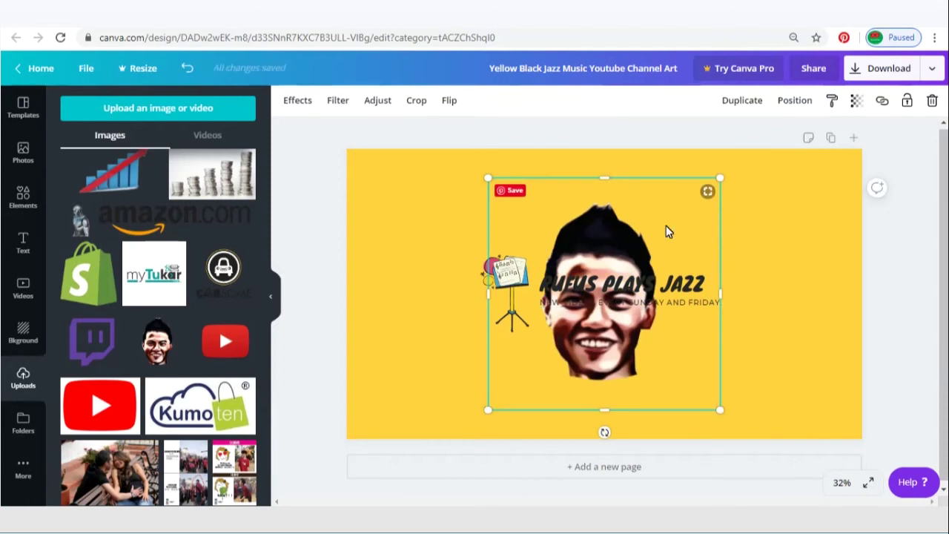
{"action": "left_click_drag", "start_coordinate": [669, 229], "coordinate": [676, 227]}
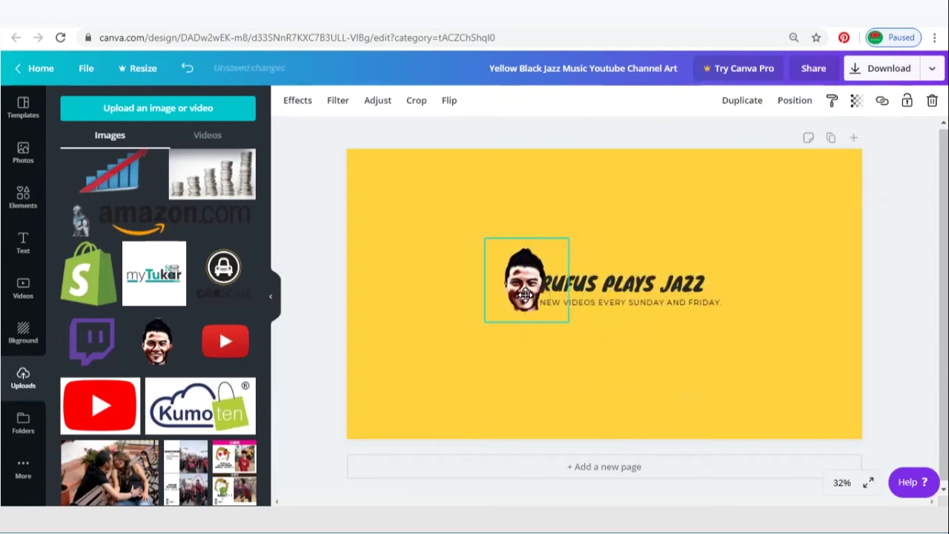
{"action": "left_click", "coordinate": [23, 153]}
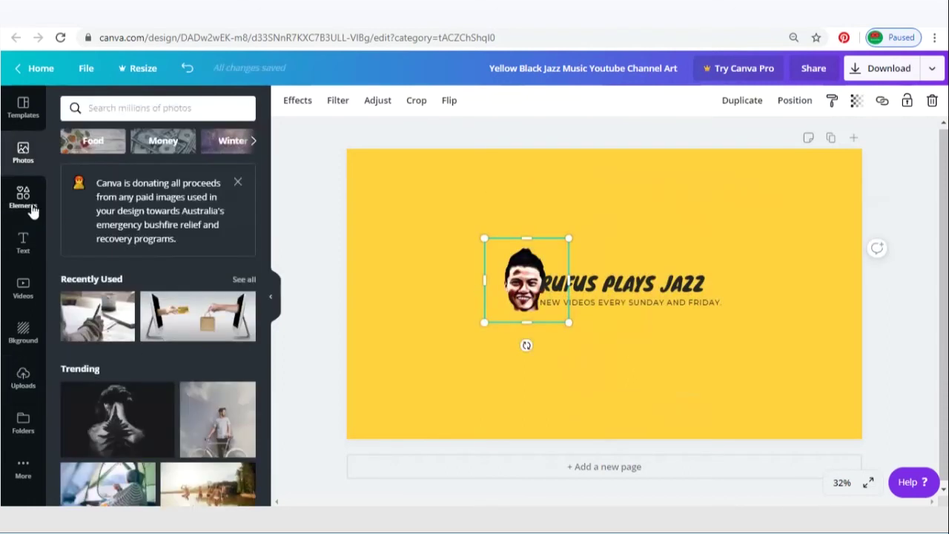
{"action": "left_click", "coordinate": [23, 197]}
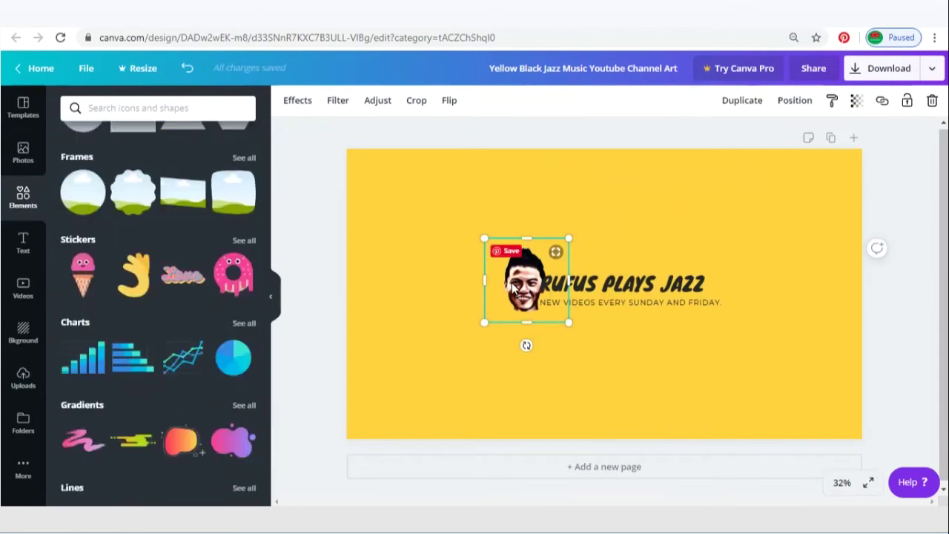
{"action": "mouse_move", "coordinate": [513, 289]}
{"action": "left_mouse_down"}
{"action": "mouse_move", "coordinate": [492, 290]}
{"action": "mouse_move", "coordinate": [516, 292]}
{"action": "left_mouse_up"}
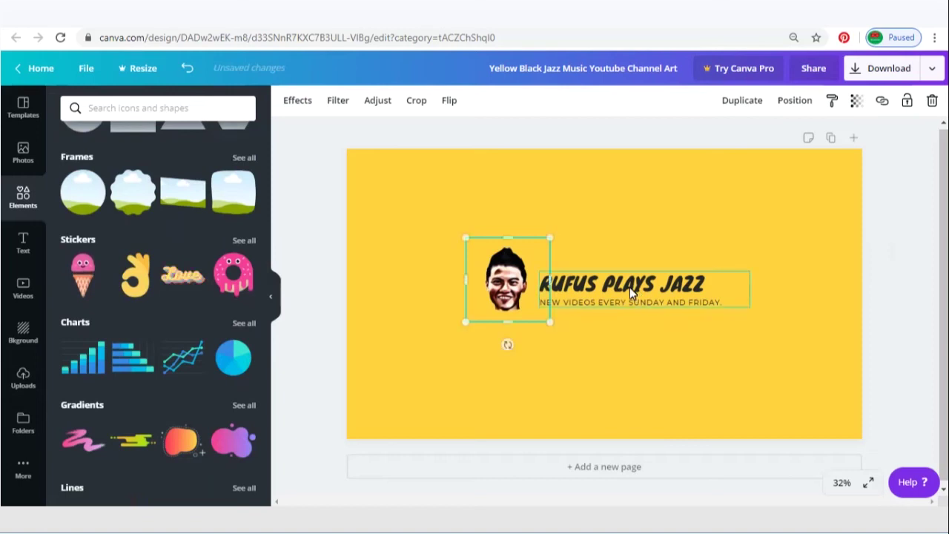
Step: Change the title to 'WENGHONN START UP' and download the banner as a PNG
{"action": "triple_click", "coordinate": [631, 293]}
{"action": "type", "text": "WENGHOO"}
{"action": "key", "text": "BackSpace"}
{"action": "type", "text": "NN START UP"}
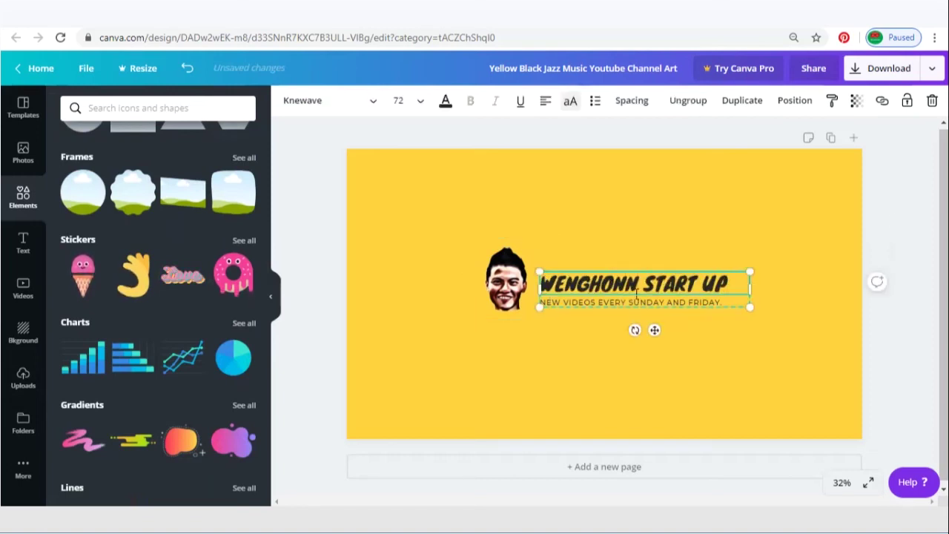
{"action": "left_click", "coordinate": [891, 218]}
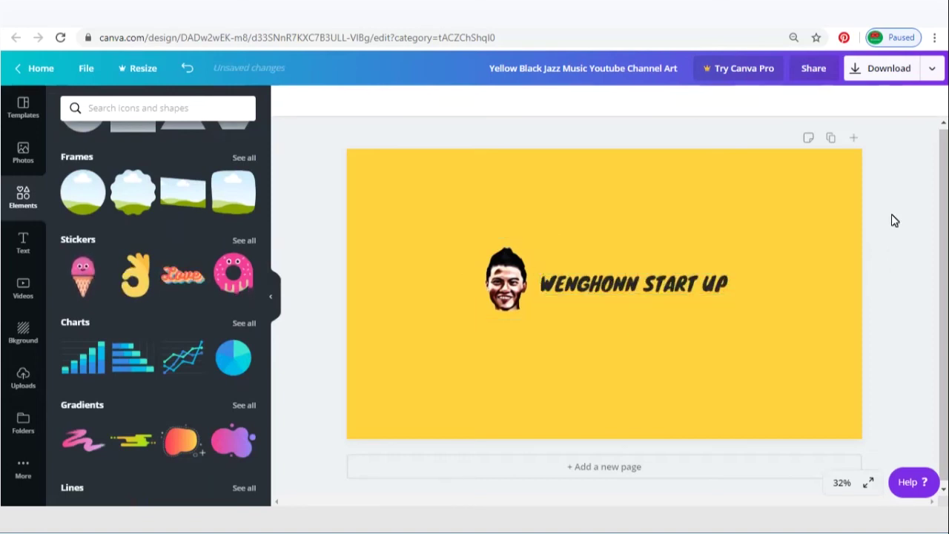
{"action": "left_click", "coordinate": [888, 71]}
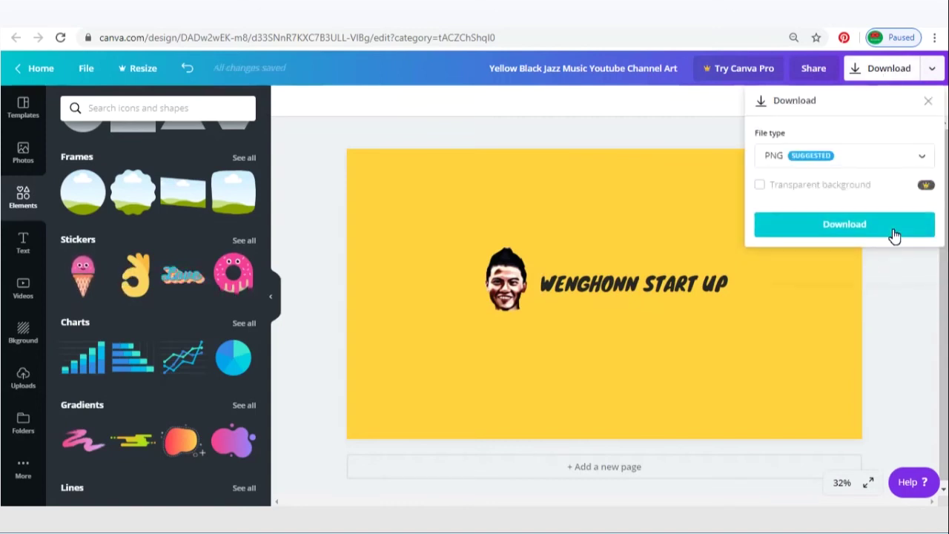
{"action": "left_click", "coordinate": [893, 231]}
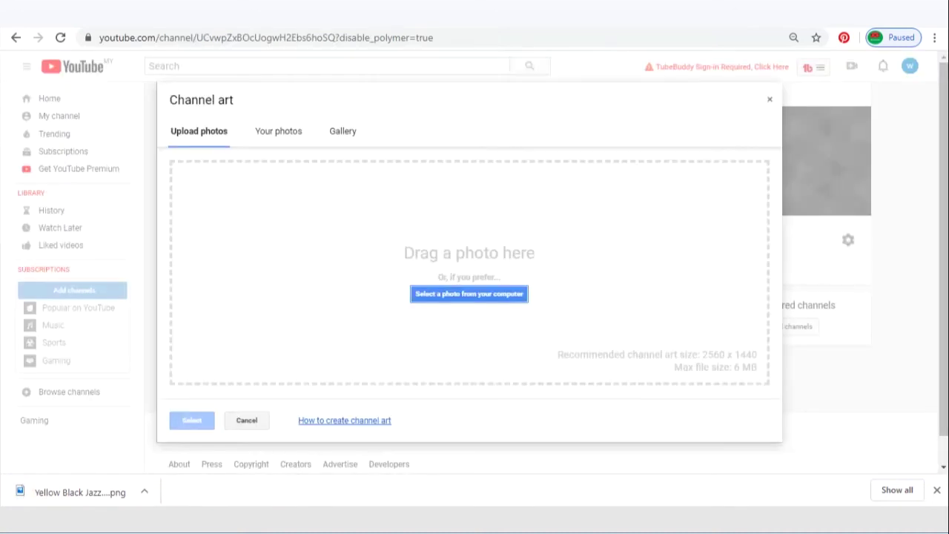
Step: Upload the downloaded banner as channel art, crop it to nearly the whole image, and confirm
{"action": "left_click_drag", "start_coordinate": [107, 494], "coordinate": [496, 285]}
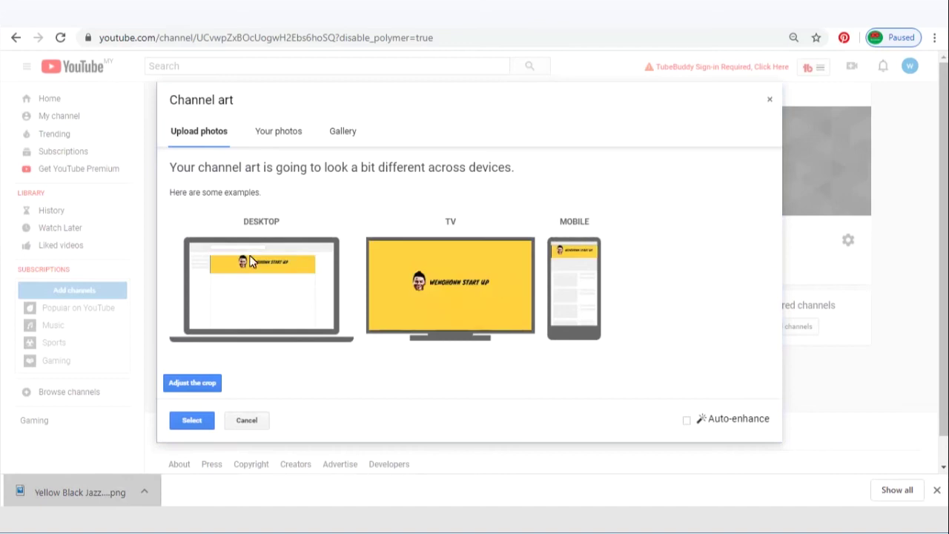
{"action": "left_click", "coordinate": [203, 391]}
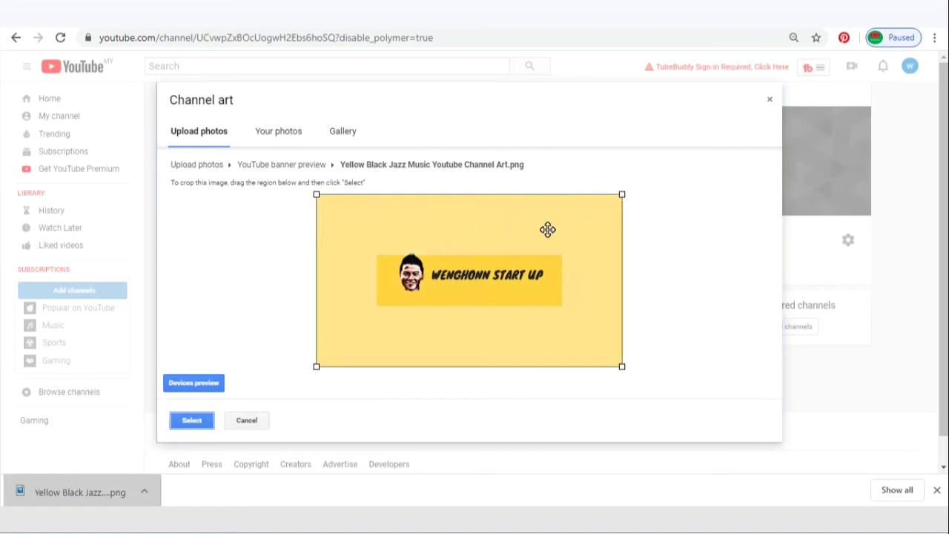
{"action": "left_click_drag", "start_coordinate": [624, 197], "coordinate": [697, 156]}
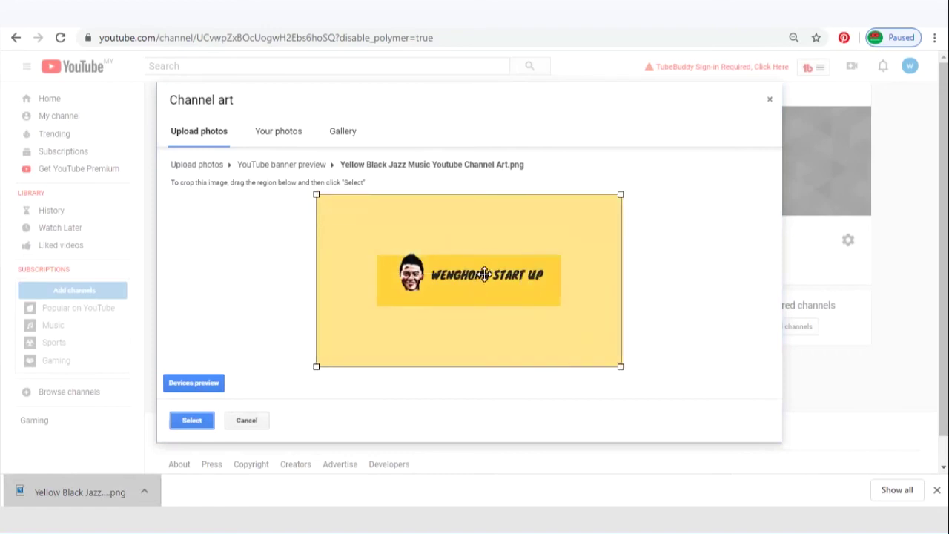
{"action": "left_click_drag", "start_coordinate": [484, 275], "coordinate": [556, 271]}
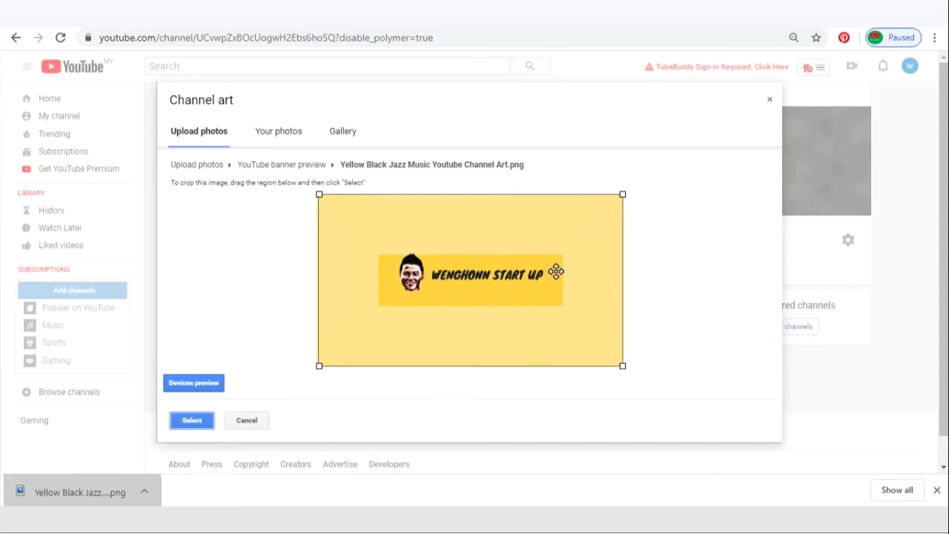
{"action": "left_click", "coordinate": [192, 419]}
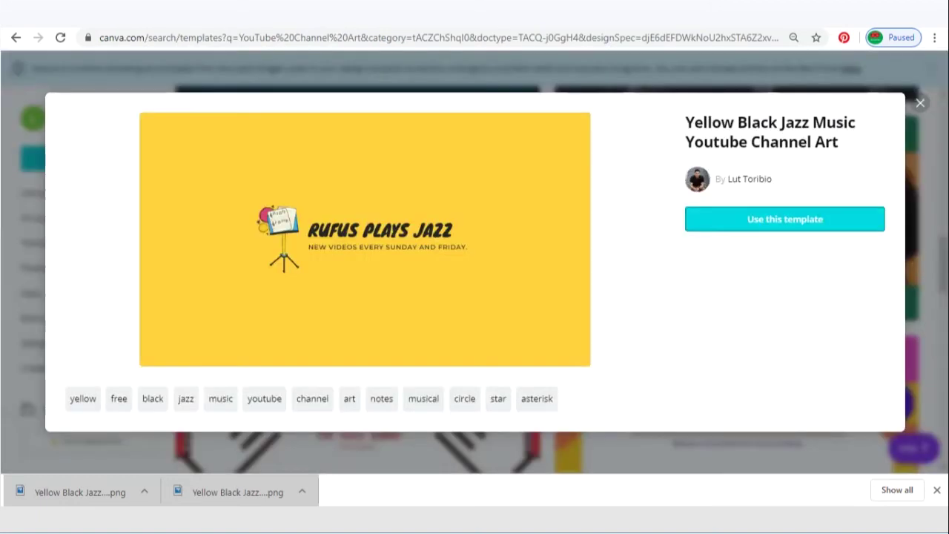
Step: Close the preview and start a new Logo design from the red Airball basketball template
{"action": "left_click", "coordinate": [920, 102]}
{"action": "left_click", "coordinate": [88, 158]}
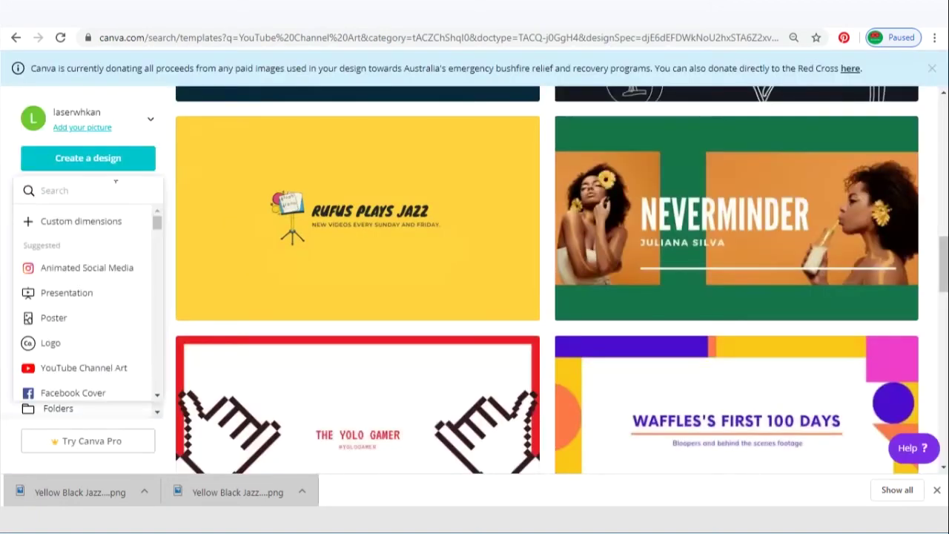
{"action": "left_click", "coordinate": [65, 344]}
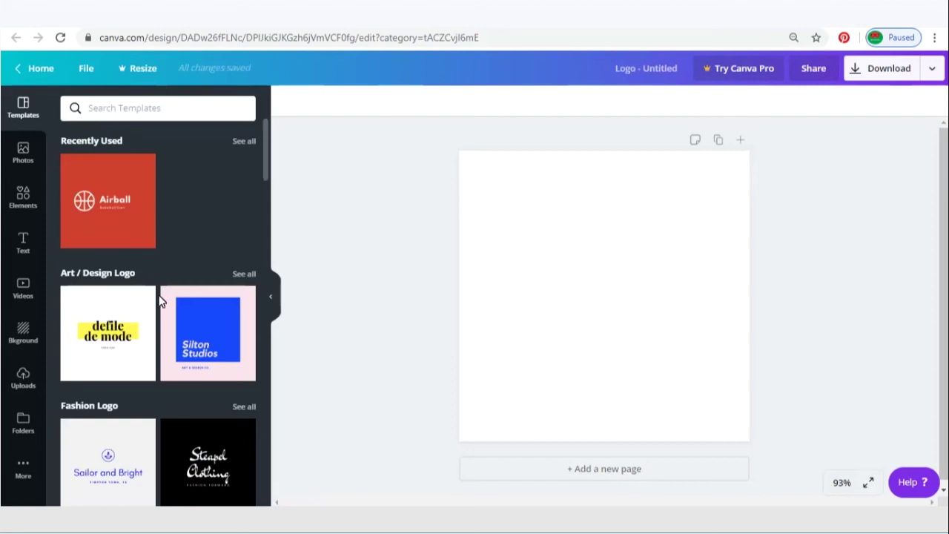
{"action": "scroll", "coordinate": [159, 296], "scroll_direction": "down", "scroll_amount": 6}
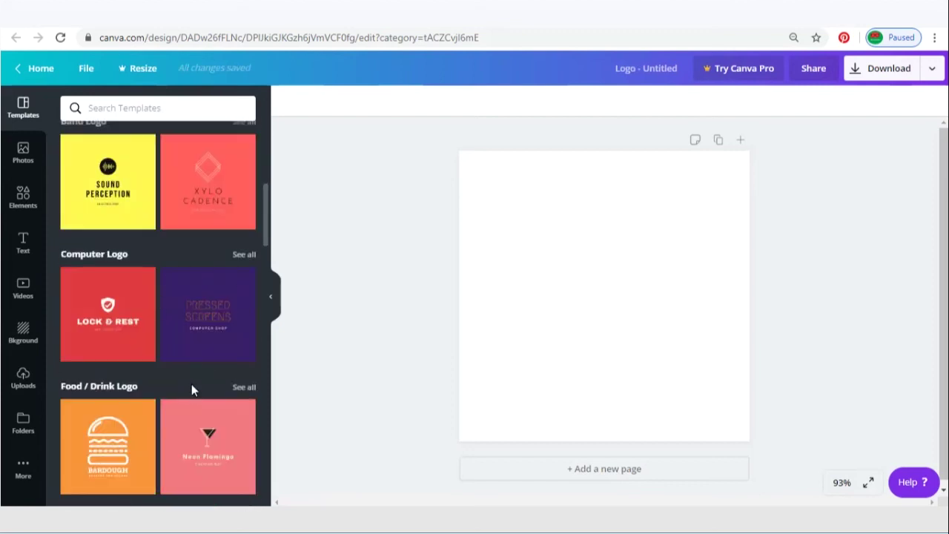
{"action": "scroll", "coordinate": [191, 384], "scroll_direction": "up", "scroll_amount": 5}
{"action": "scroll", "coordinate": [178, 324], "scroll_direction": "up", "scroll_amount": 1}
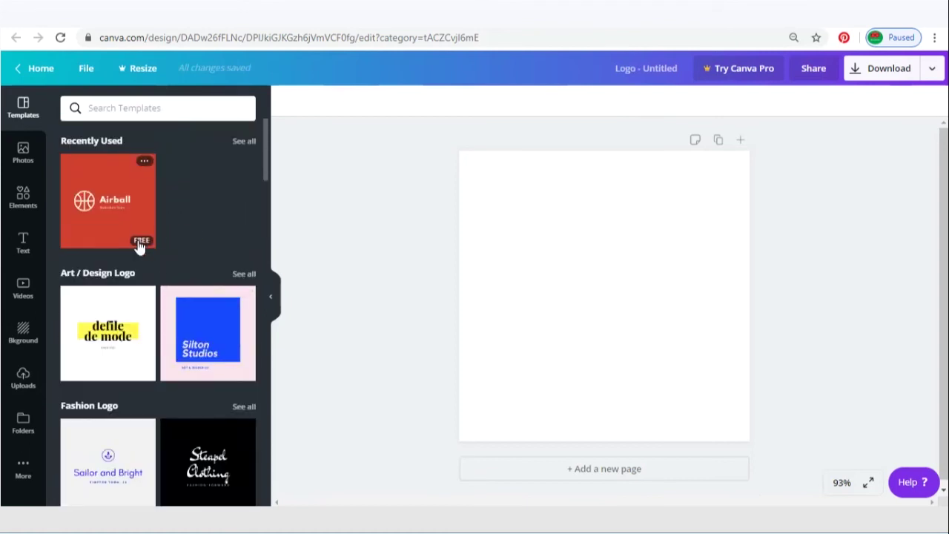
{"action": "left_click", "coordinate": [121, 220]}
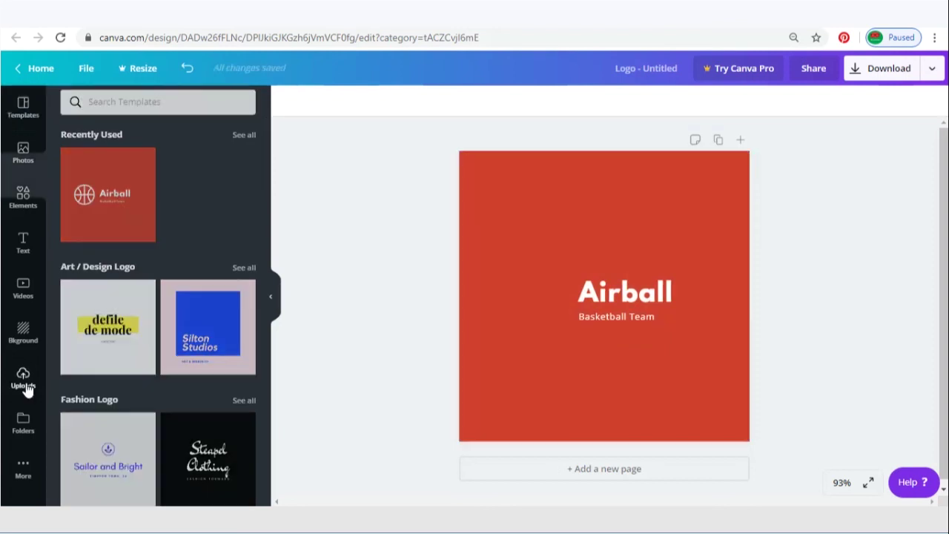
Step: Add the face image, delete the Airball texts, and shrink and centre the face
{"action": "left_click", "coordinate": [23, 385]}
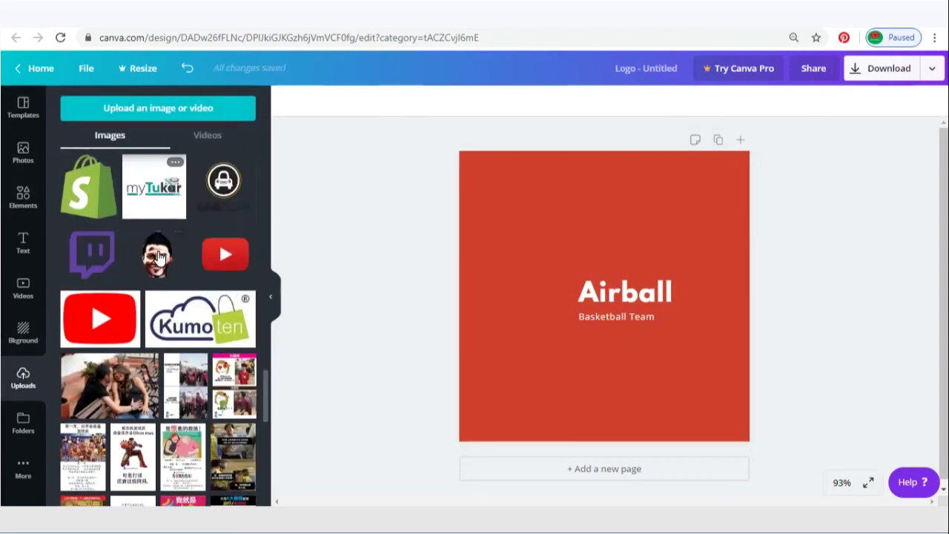
{"action": "left_click", "coordinate": [158, 256]}
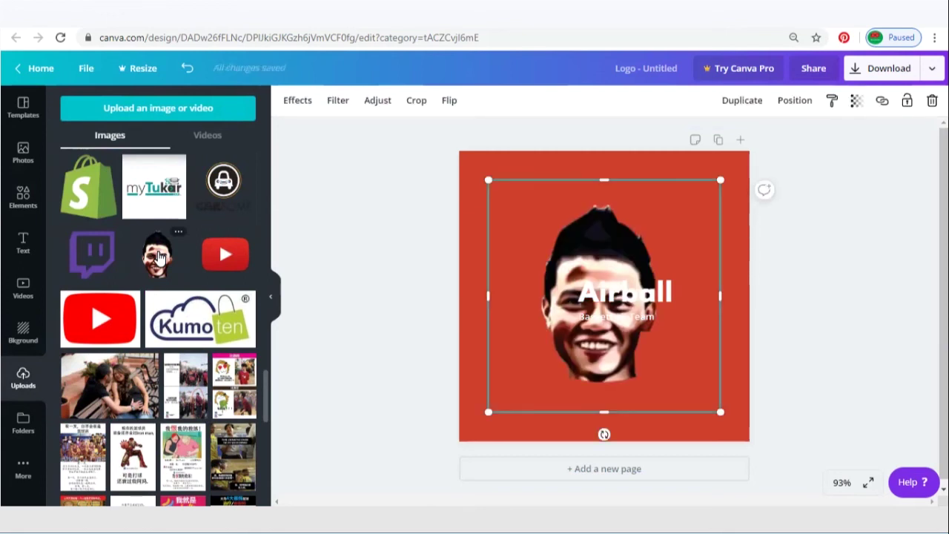
{"action": "left_click", "coordinate": [627, 305]}
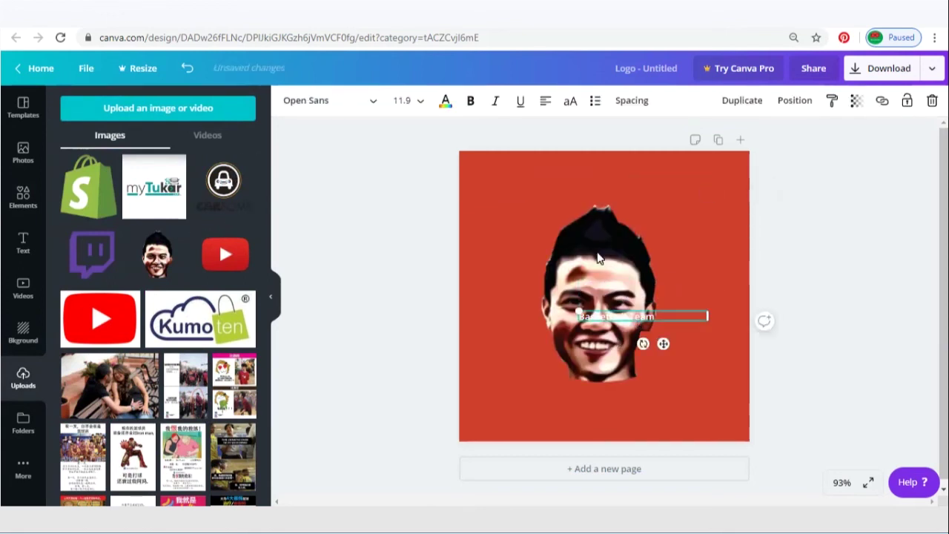
{"action": "key", "text": "Delete"}
{"action": "left_click", "coordinate": [639, 313]}
{"action": "left_click_drag", "start_coordinate": [696, 194], "coordinate": [642, 252]}
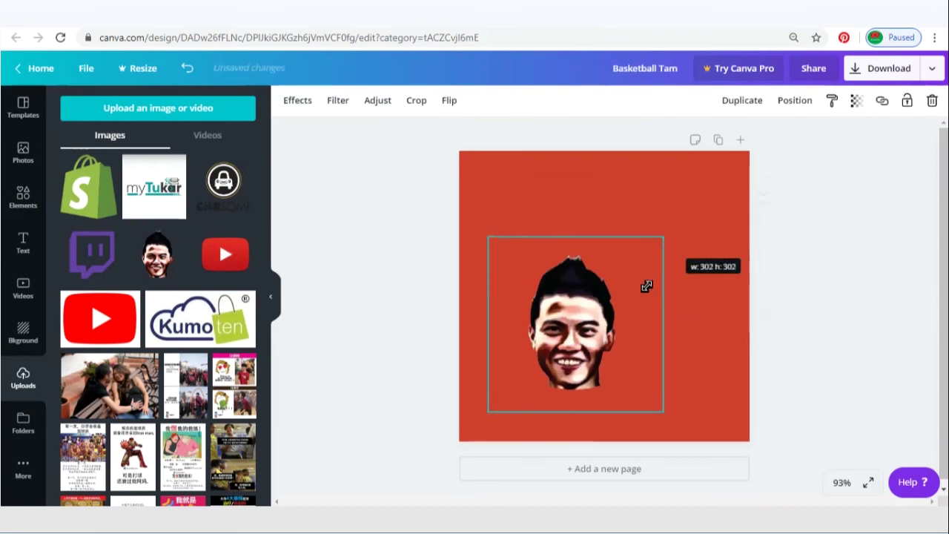
{"action": "left_click_drag", "start_coordinate": [586, 326], "coordinate": [630, 292]}
Step: Make the page background light orange and download the logo as profile.png
{"action": "left_click", "coordinate": [600, 174]}
{"action": "left_click", "coordinate": [289, 100]}
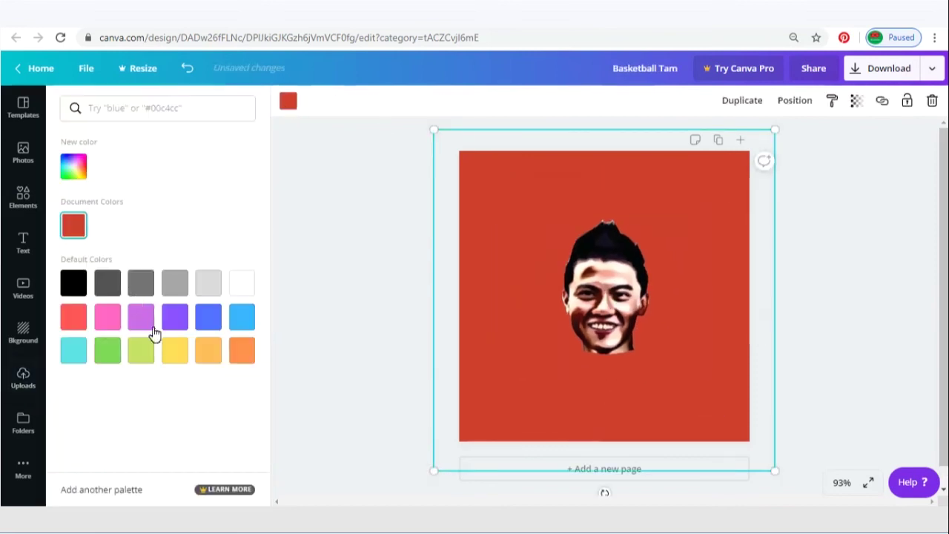
{"action": "left_click", "coordinate": [208, 349]}
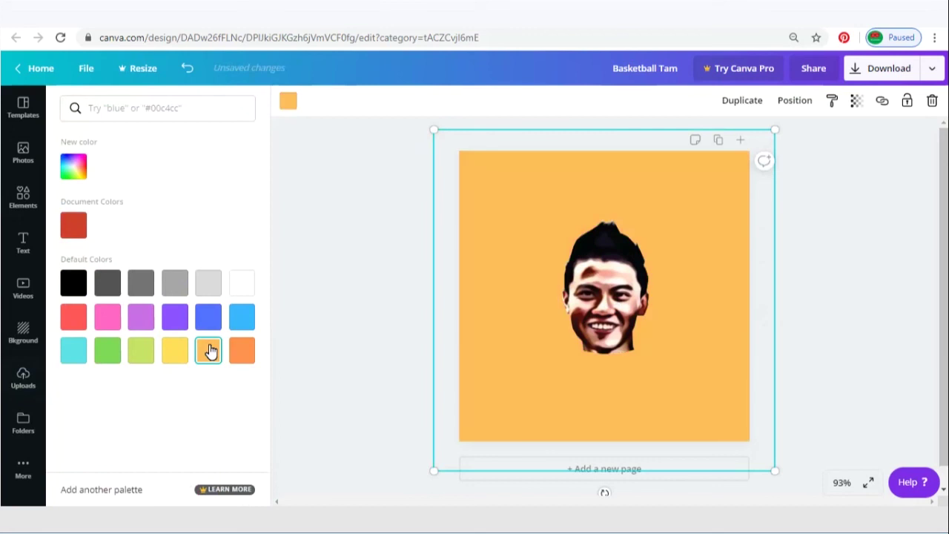
{"action": "left_click", "coordinate": [604, 302]}
{"action": "left_click", "coordinate": [858, 71]}
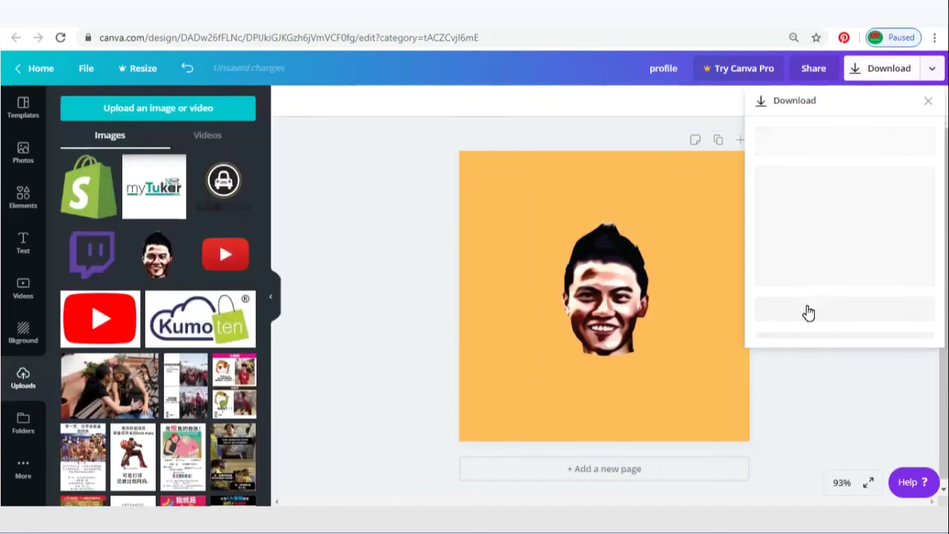
{"action": "left_click", "coordinate": [883, 223]}
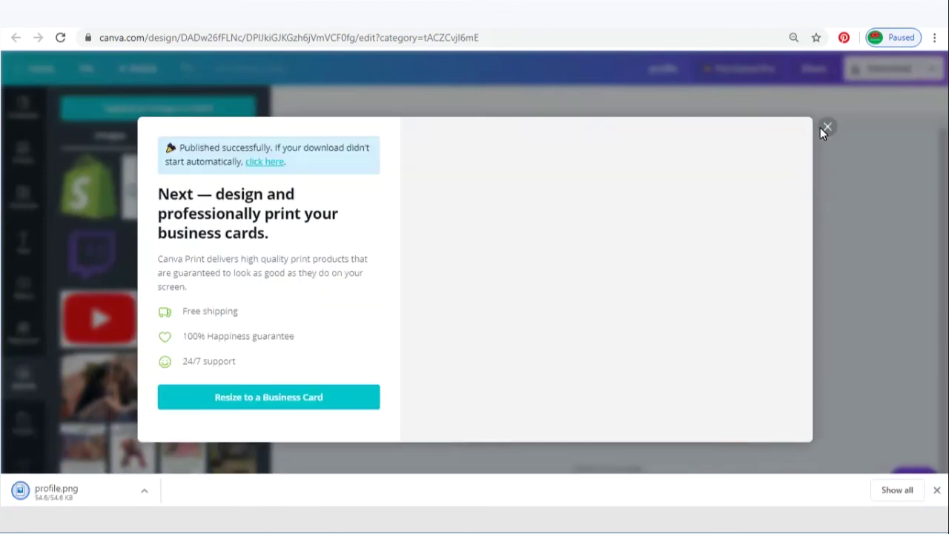
Step: Return to the YouTube tab and start editing the channel icon, which opens Google About me
{"action": "key", "text": "ctrl+Tab"}
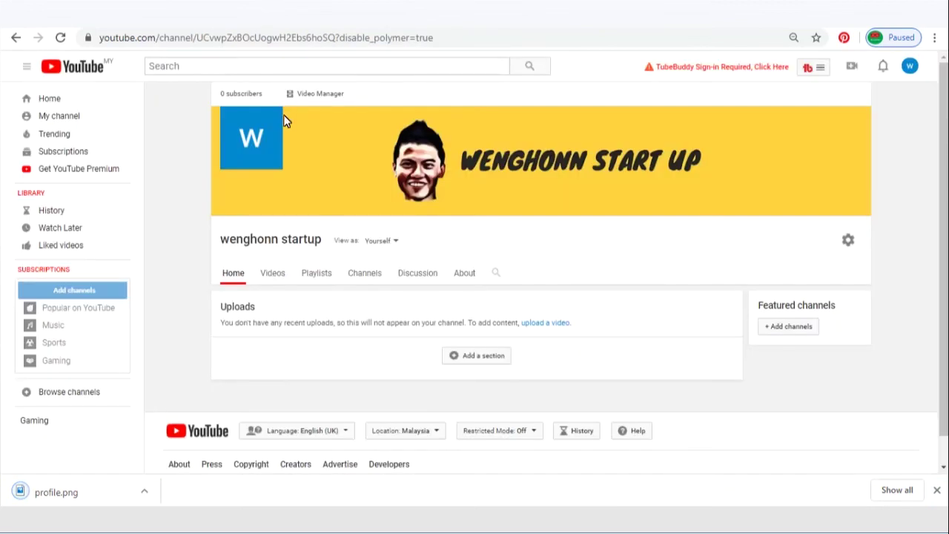
{"action": "left_click", "coordinate": [273, 121]}
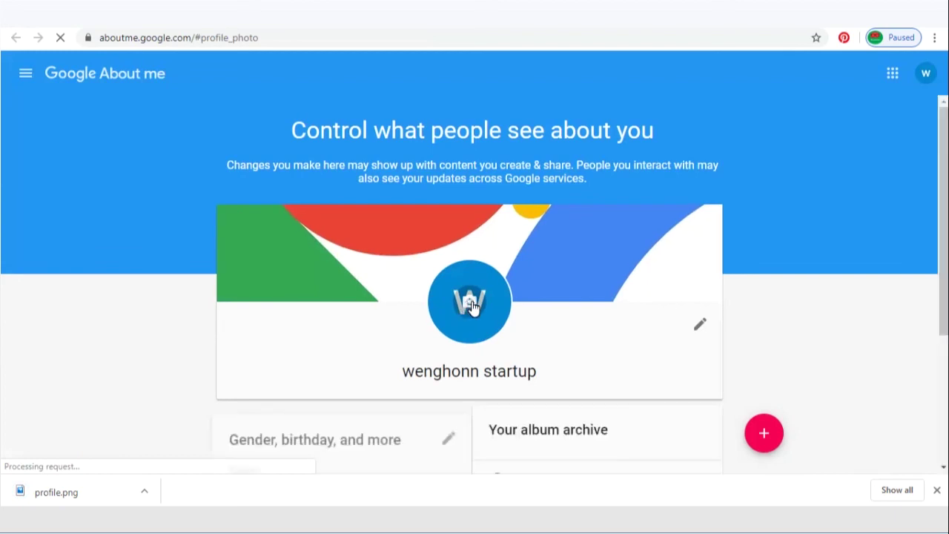
Step: Upload profile.png as the new profile photo, save it, and close the About me tab
{"action": "left_click", "coordinate": [468, 307]}
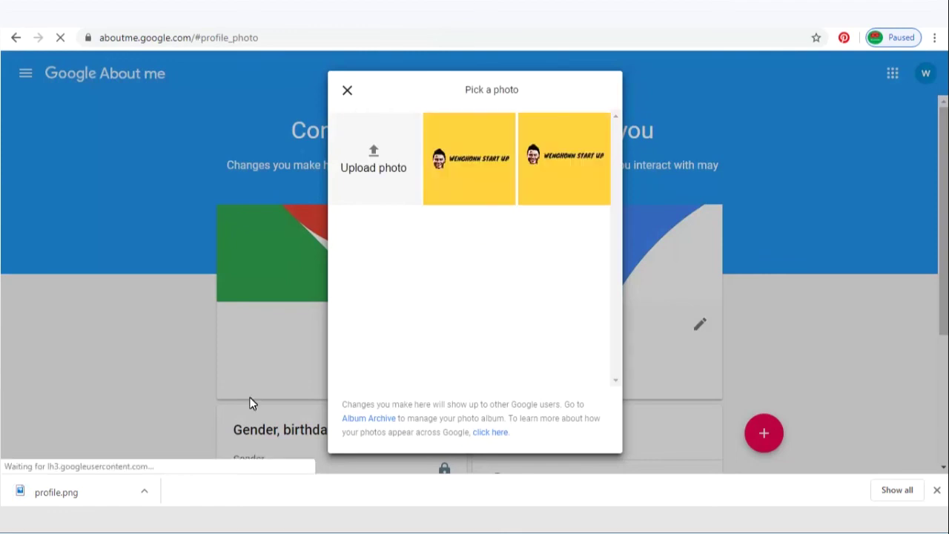
{"action": "left_click_drag", "start_coordinate": [71, 492], "coordinate": [380, 155]}
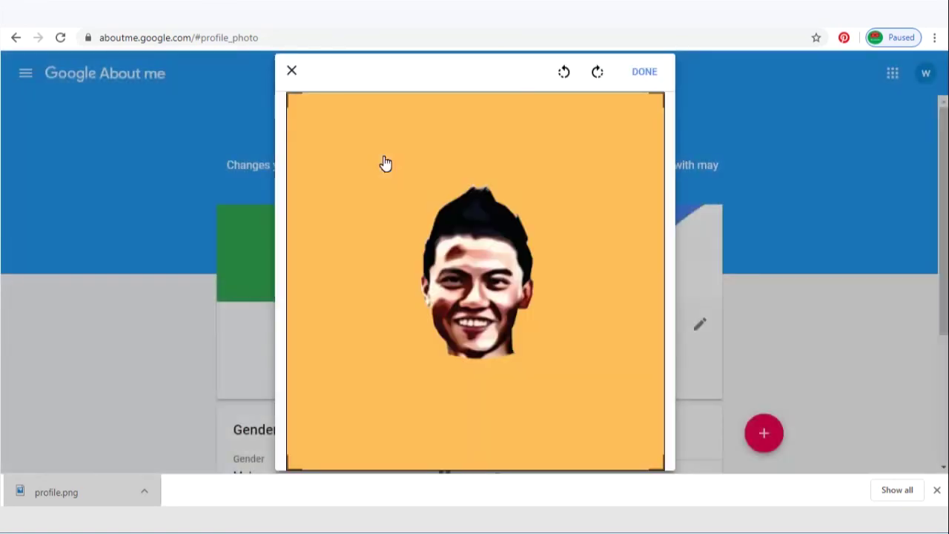
{"action": "left_click", "coordinate": [644, 72]}
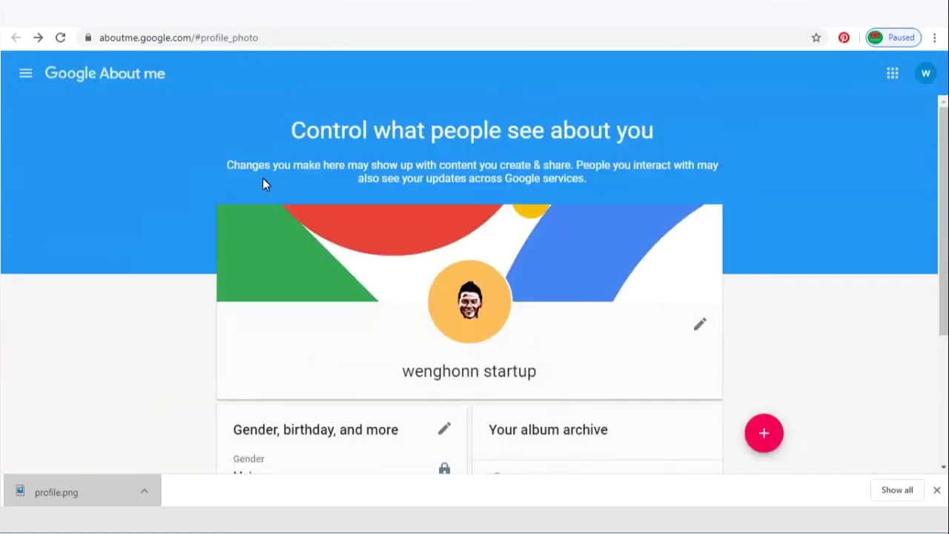
{"action": "key", "text": "ctrl+w"}
Step: Dismiss the channel icon notice and refresh the channel page so the face icon appears
{"action": "left_click", "coordinate": [383, 206]}
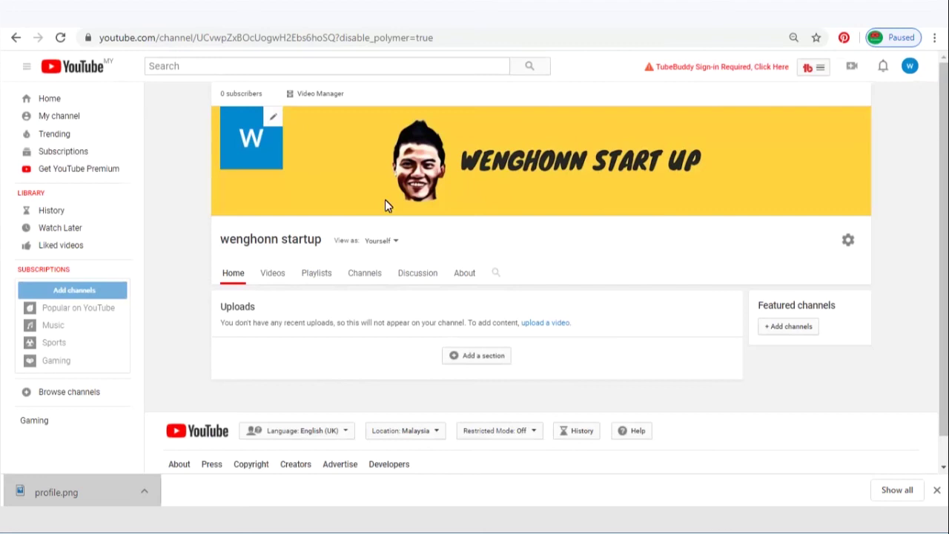
{"action": "key", "text": "F5"}
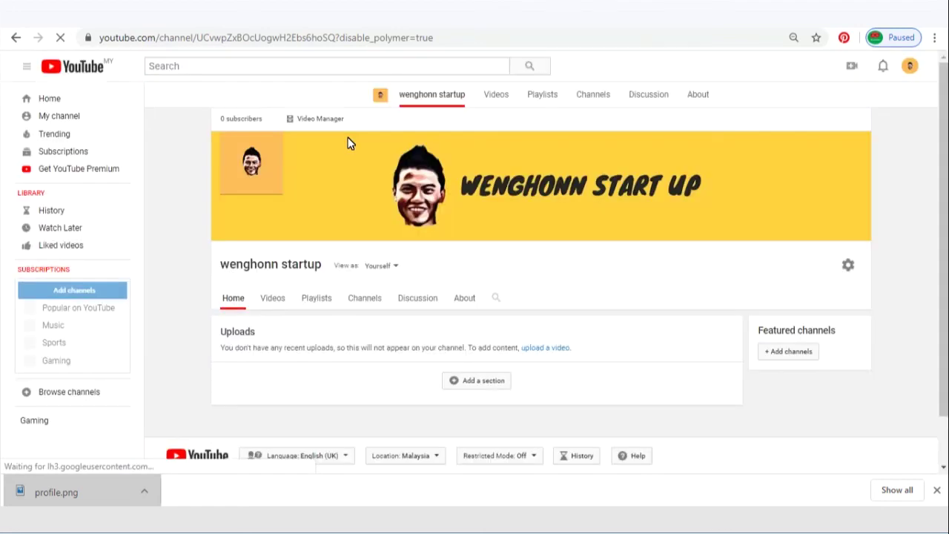